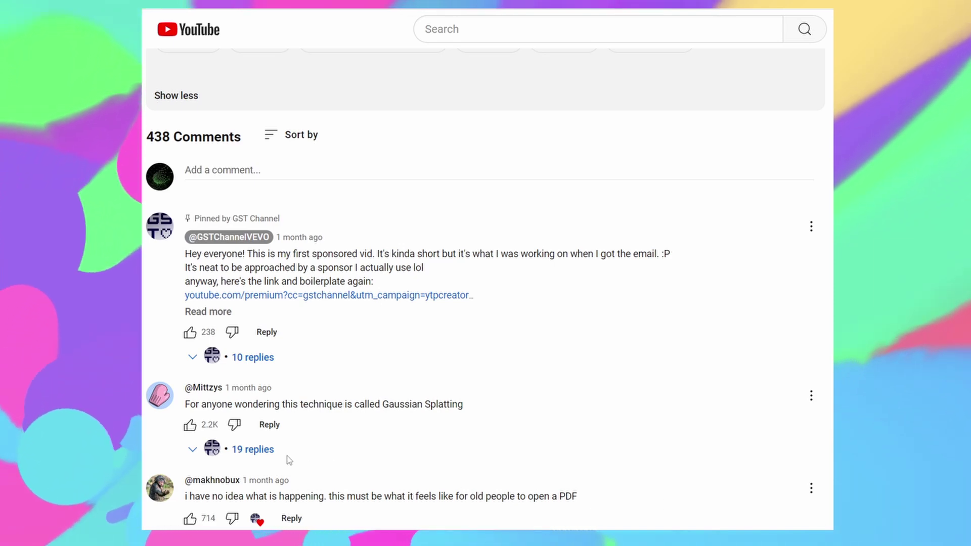
Step: Expand the replies to the comment naming the technique as Gaussian Splatting and browse them
{"action": "left_click", "coordinate": [258, 449]}
{"action": "scroll", "coordinate": [630, 393], "scroll_direction": "down", "scroll_amount": 3}
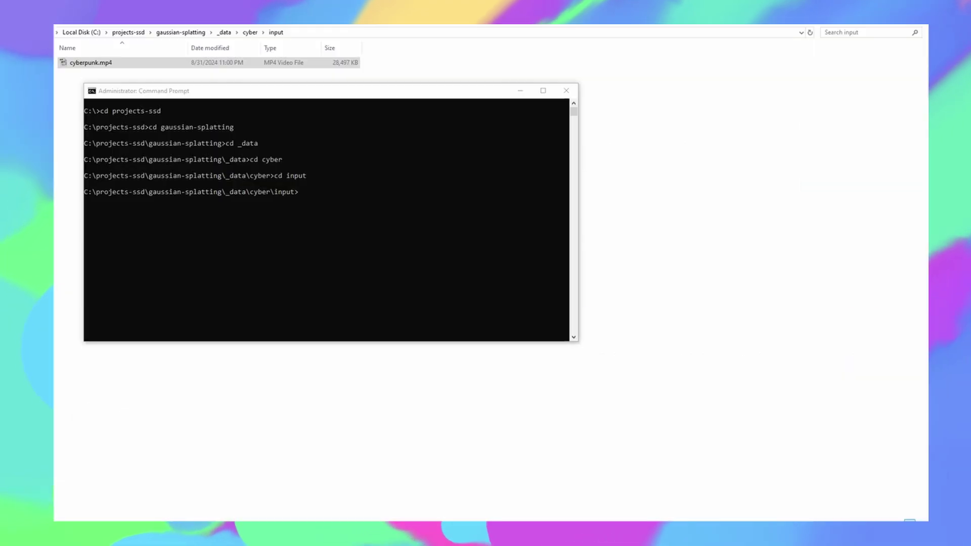
Step: Activate the gsplat environment and extract frames from cyberpunk.mp4 with ffmpeg using the copied options -qscale:v 1 -qmin 1 -vf fps=25 %04d.jpg
{"action": "type", "text": "activate gsplat"}
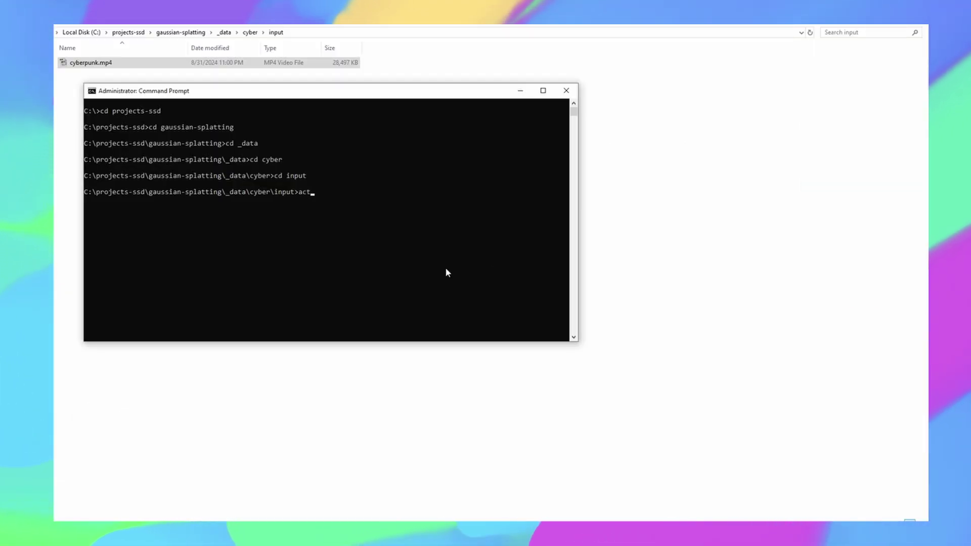
{"action": "key", "text": "Return"}
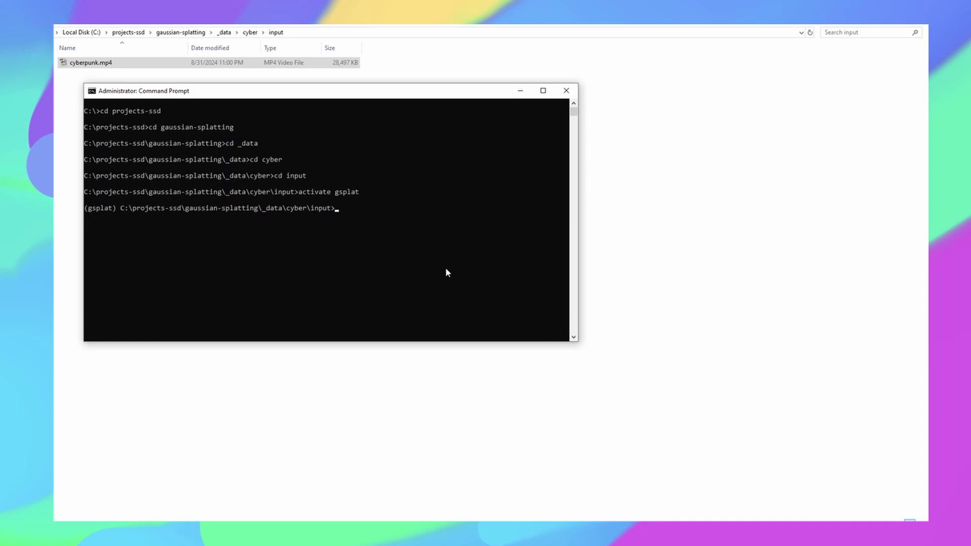
{"action": "type", "text": "ffm"}
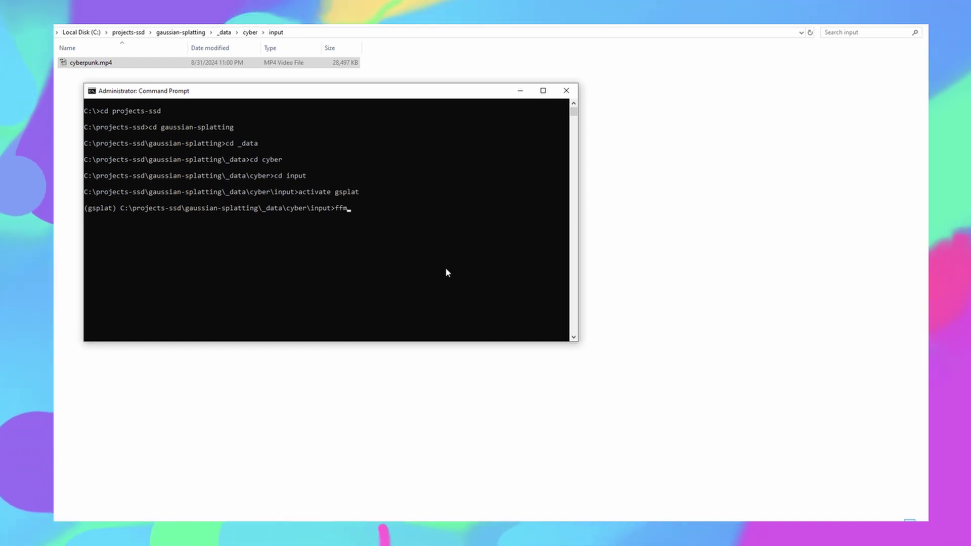
{"action": "type", "text": "peg - i cyberpunk.mp4"}
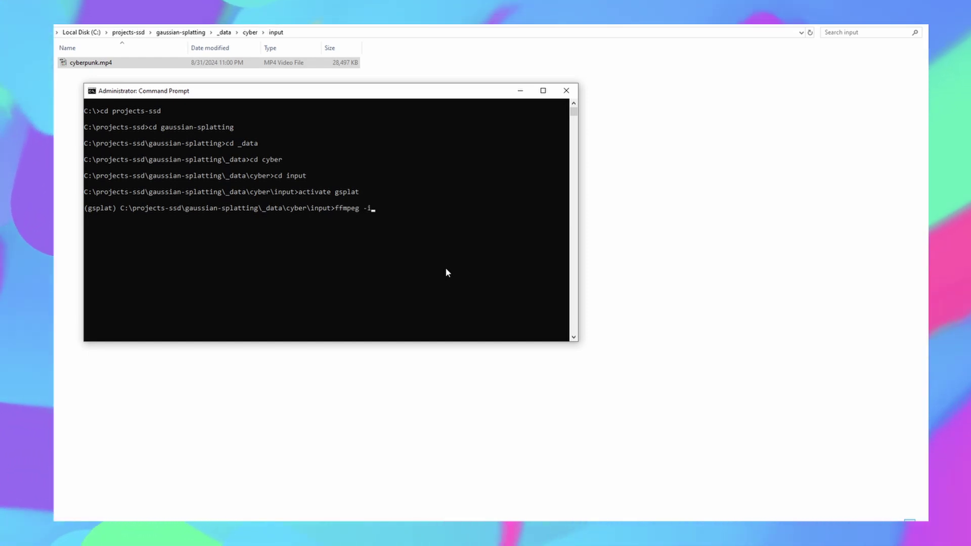
{"action": "key", "text": "alt+Tab"}
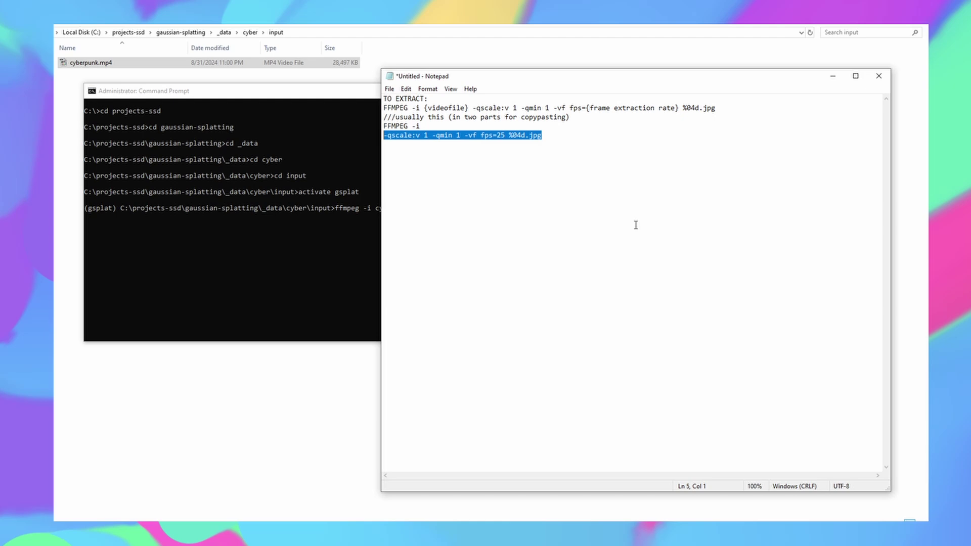
{"action": "key", "text": "ctrl+c"}
{"action": "key", "text": "alt+Tab"}
{"action": "key", "text": "ctrl+v"}
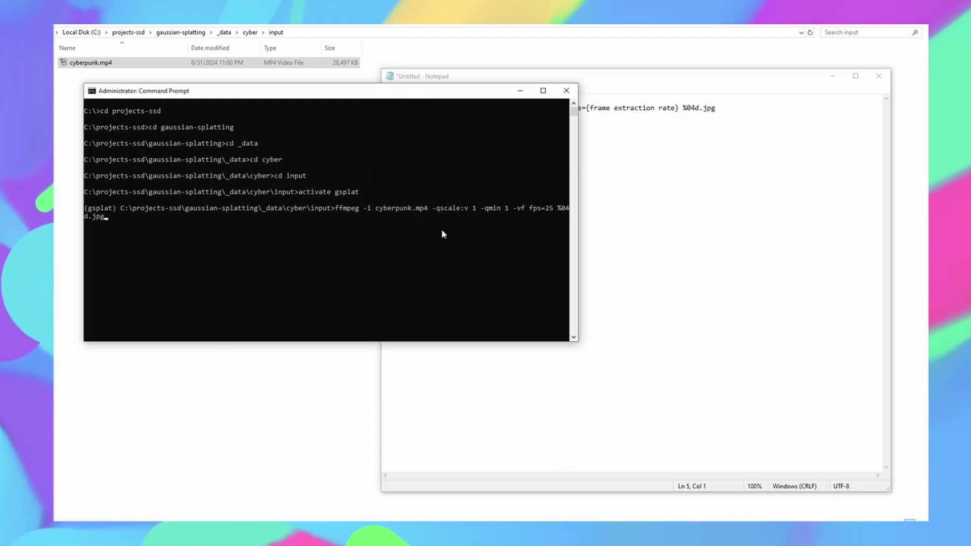
{"action": "key", "text": "Return"}
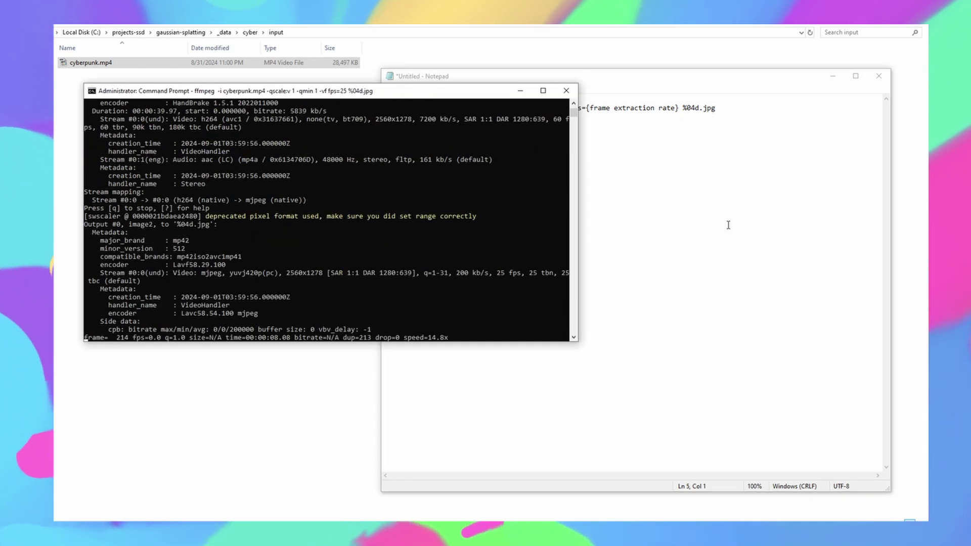
Step: Go up to the gaussian-splatting folder and close the untitled Notepad notes without saving
{"action": "left_click", "coordinate": [181, 32]}
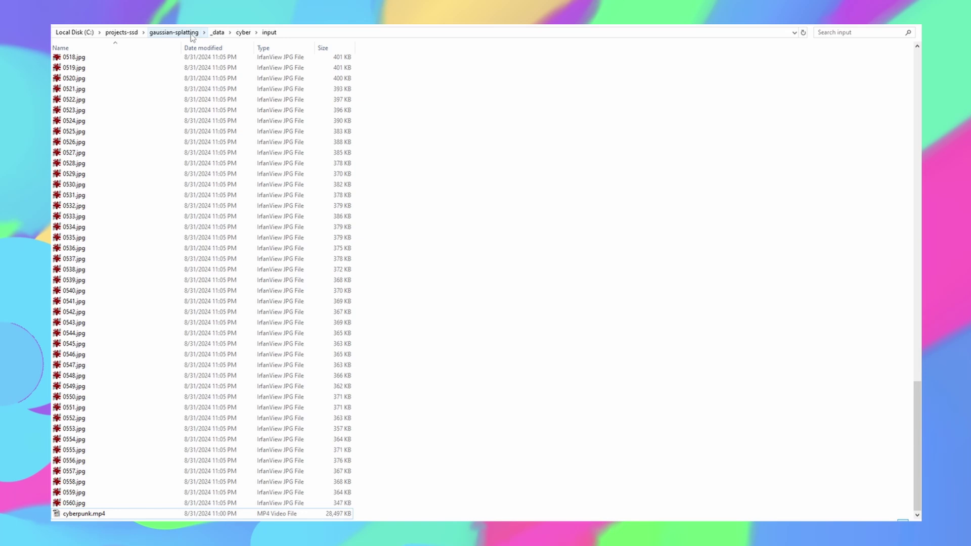
{"action": "left_click", "coordinate": [180, 32]}
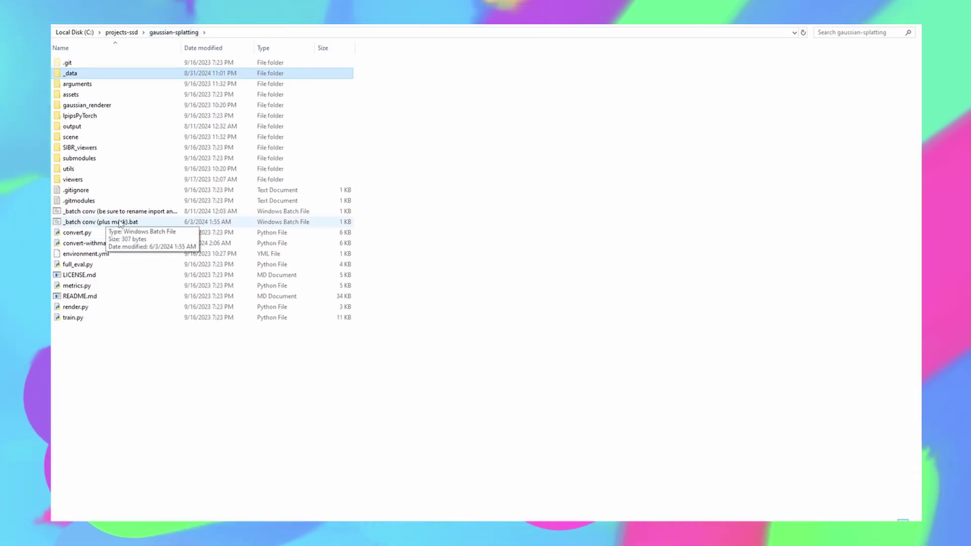
{"action": "key", "text": "alt+Tab"}
{"action": "key", "text": "alt+F4"}
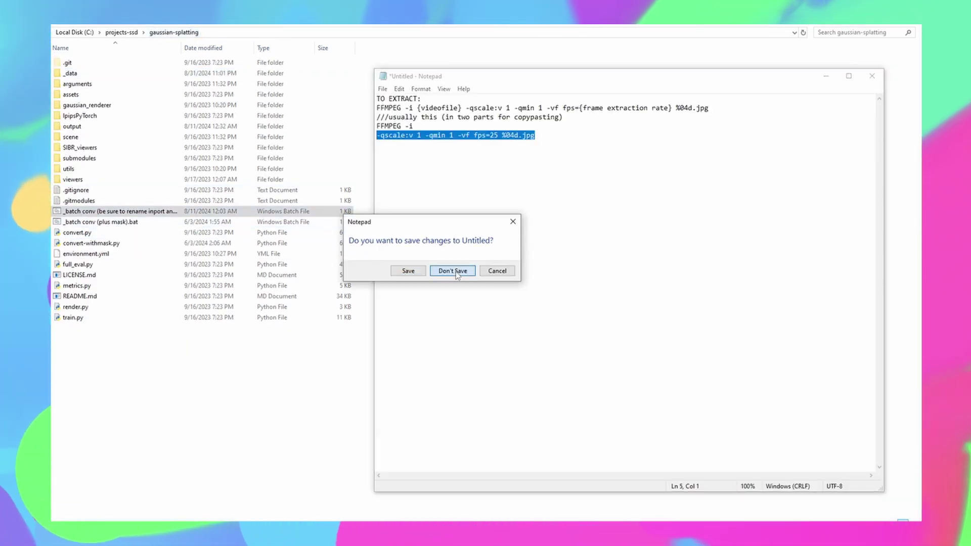
{"action": "left_click", "coordinate": [454, 271]}
{"action": "left_click_drag", "start_coordinate": [628, 153], "coordinate": [658, 157]}
{"action": "key", "text": "alt+F4"}
Step: Switch back to the Command Prompt and run the Gaussian Splatting conversion and training commands
{"action": "key", "text": "alt+Tab"}
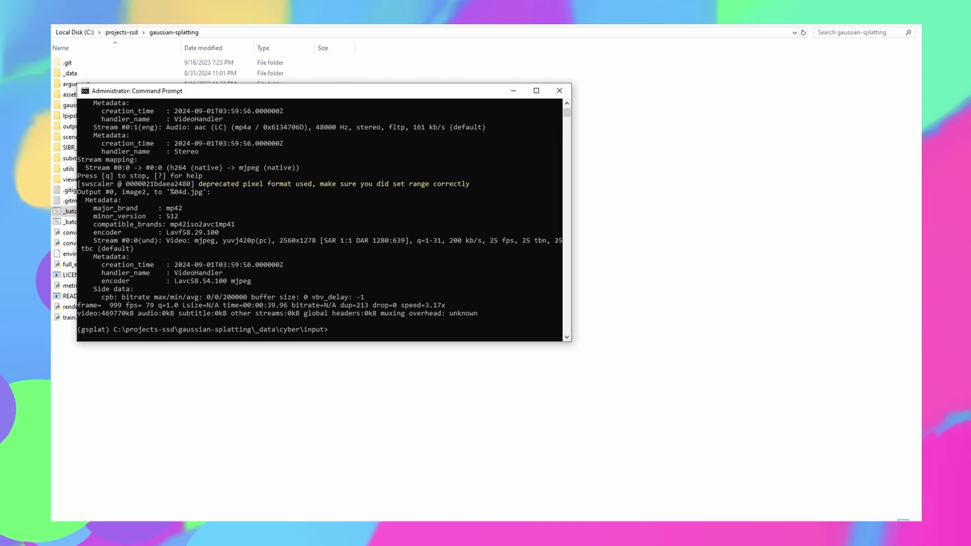
{"action": "key", "text": "Return"}
{"action": "type", "text": "y"}
{"action": "key", "text": "Return"}
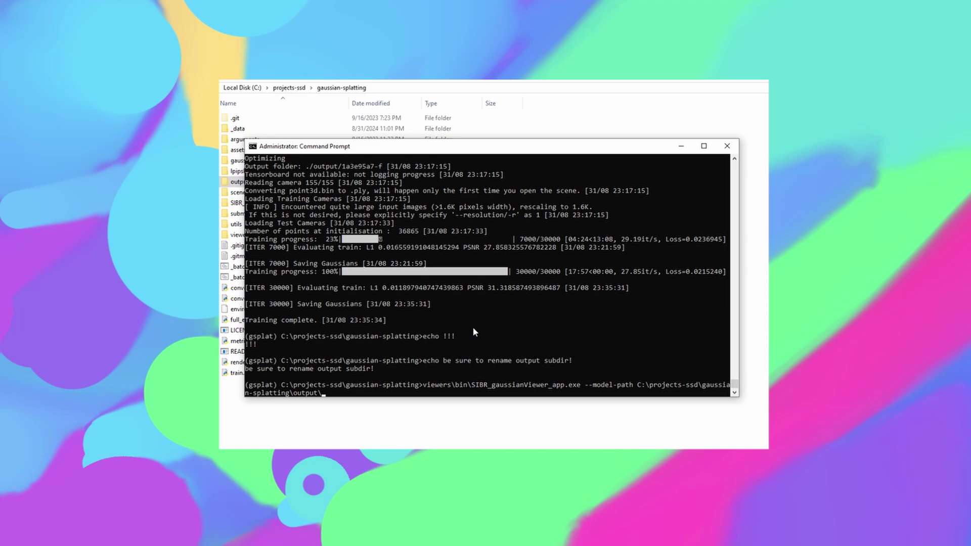
Step: Launch SIBR_gaussianViewer_app.exe with the model path C:\projects-ssd\gaussian-splatting\output\cyber and look around the scene
{"action": "type", "text": "cyber"}
{"action": "key", "text": "Return"}
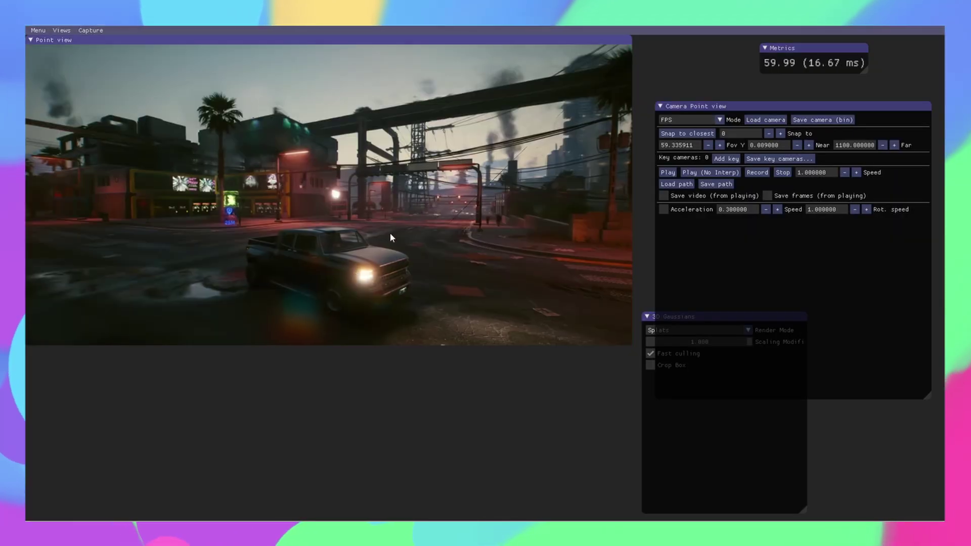
{"action": "key", "text": "q"}
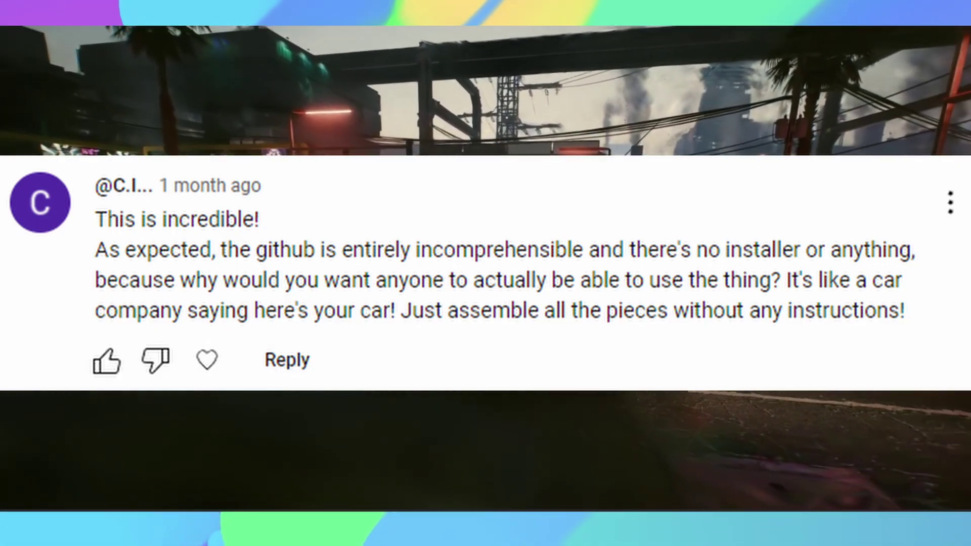
{"action": "key", "text": "q"}
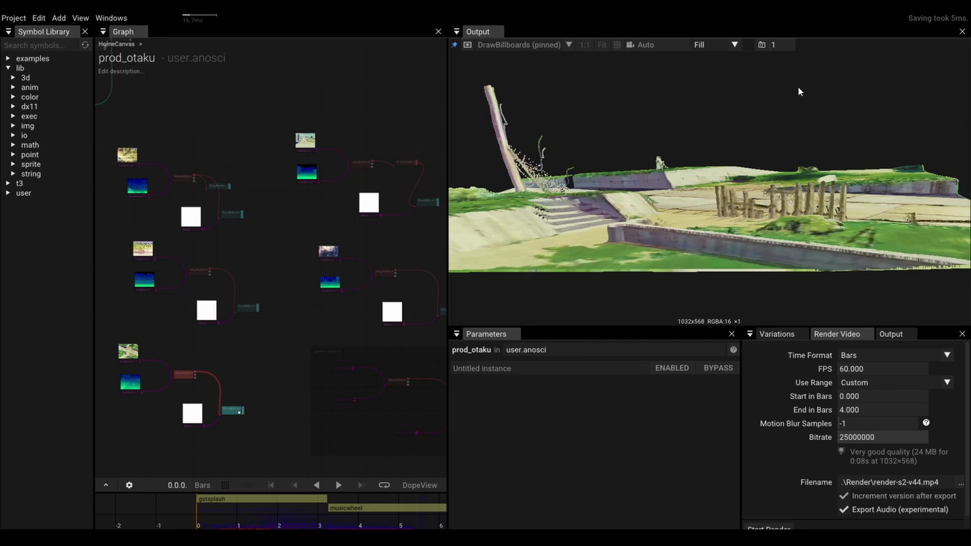
Step: Unpin the output and inspect the DrawBillboards point cloud of the grassy bench scene up close and from a distance
{"action": "left_click_drag", "start_coordinate": [792, 89], "coordinate": [753, 142]}
{"action": "left_click", "coordinate": [454, 44]}
{"action": "left_click", "coordinate": [231, 214]}
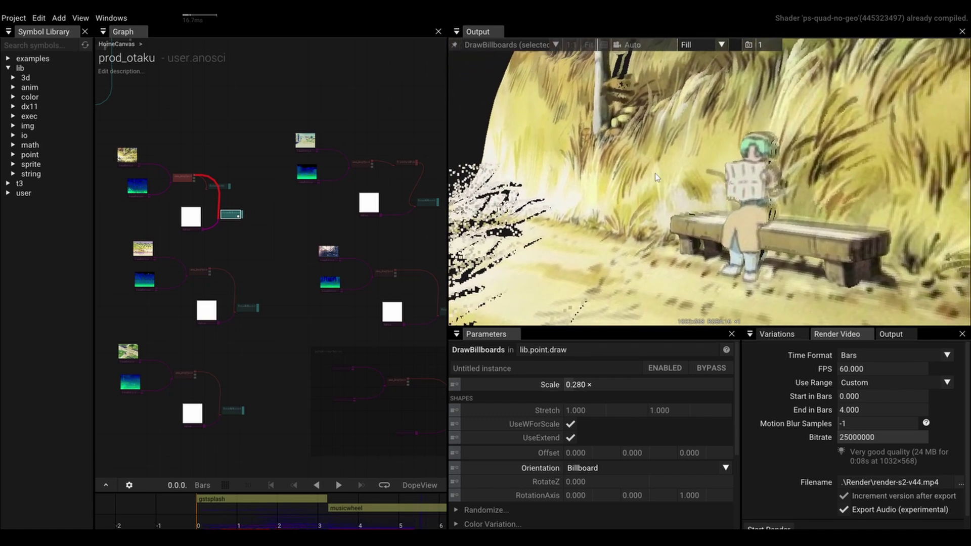
{"action": "scroll", "coordinate": [654, 173], "scroll_direction": "down", "scroll_amount": 5}
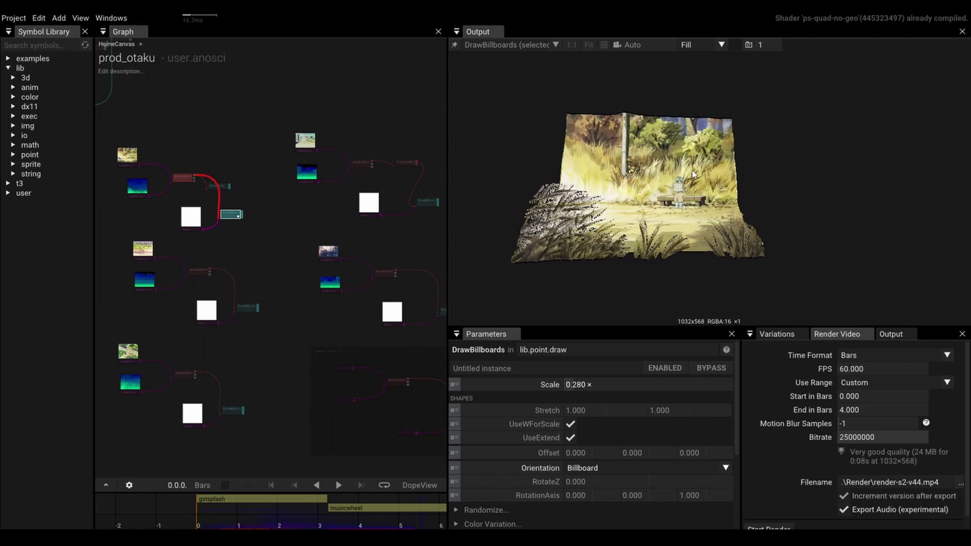
{"action": "scroll", "coordinate": [684, 211], "scroll_direction": "up", "scroll_amount": 3}
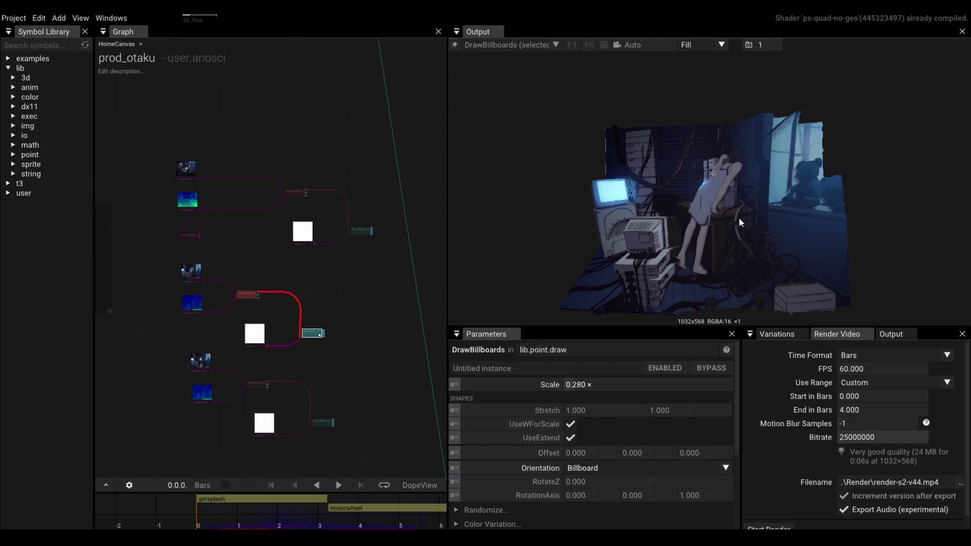
Step: Compare the outputs of the two lower DrawBillboards nodes showing the dark computer room
{"action": "left_click", "coordinate": [326, 422]}
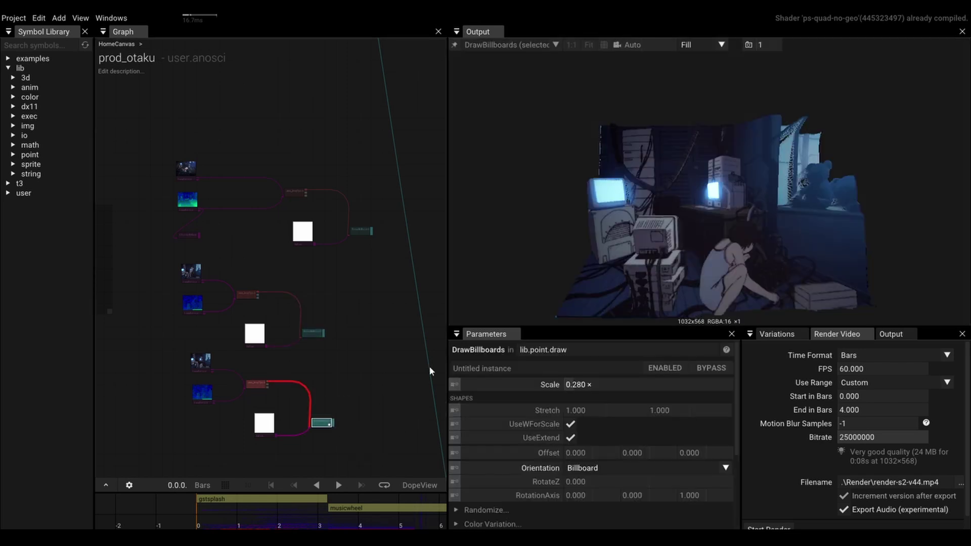
{"action": "left_click", "coordinate": [312, 333]}
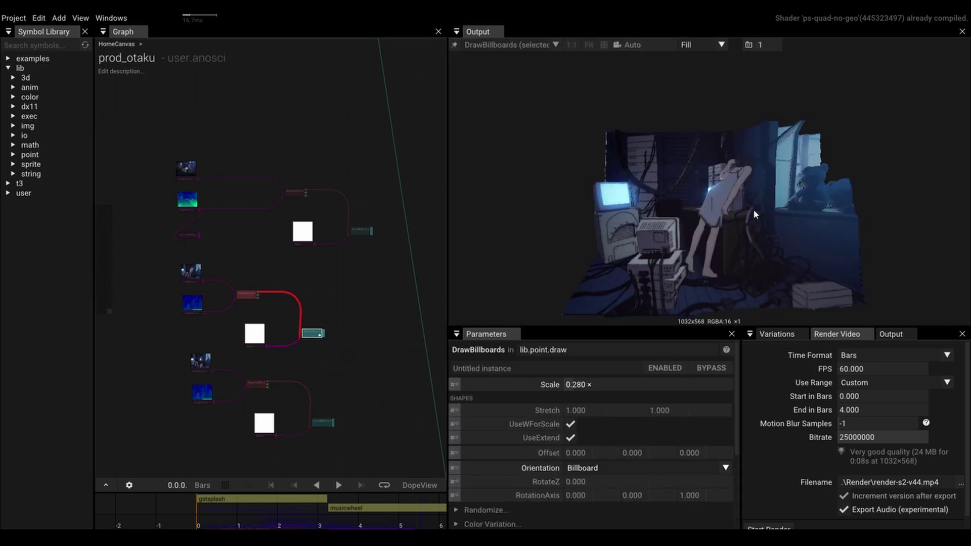
{"action": "left_click", "coordinate": [323, 422]}
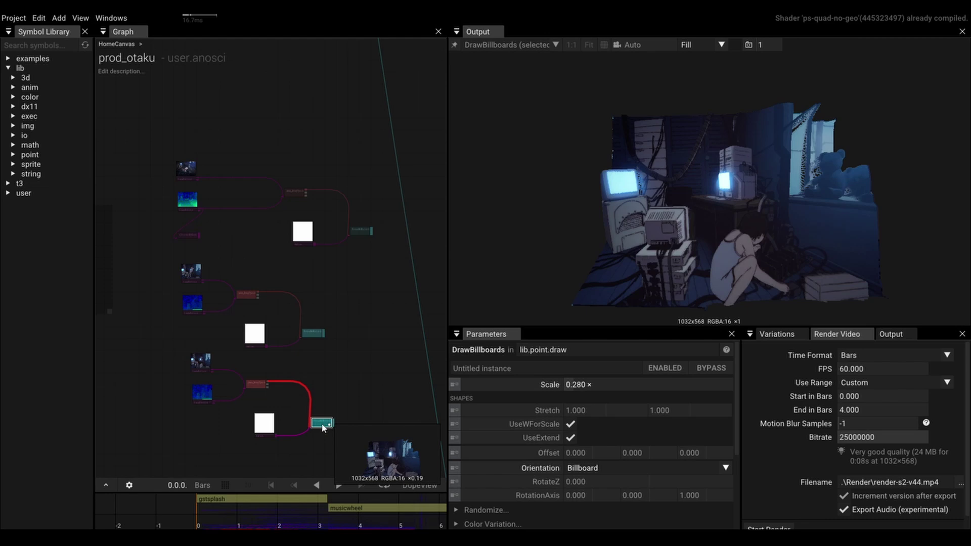